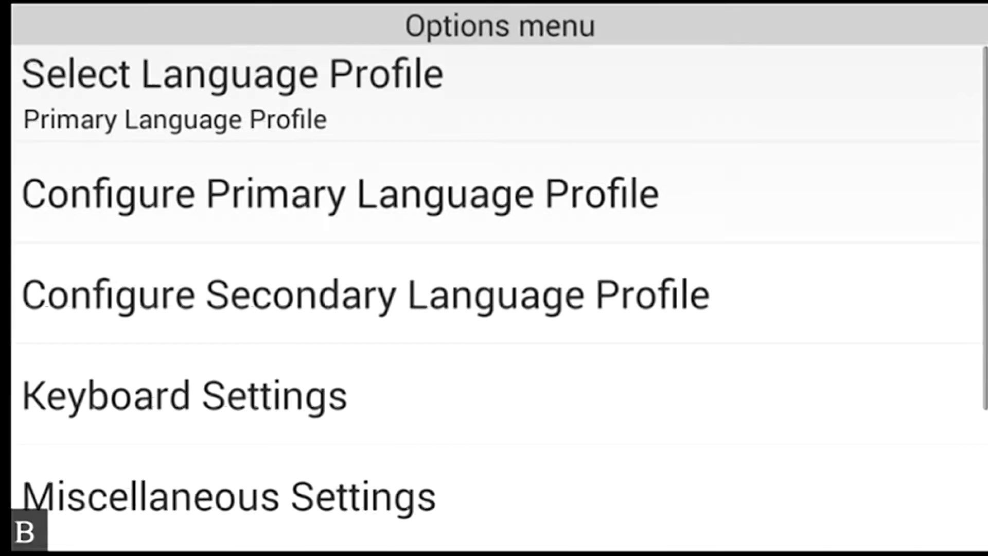
key(Down)
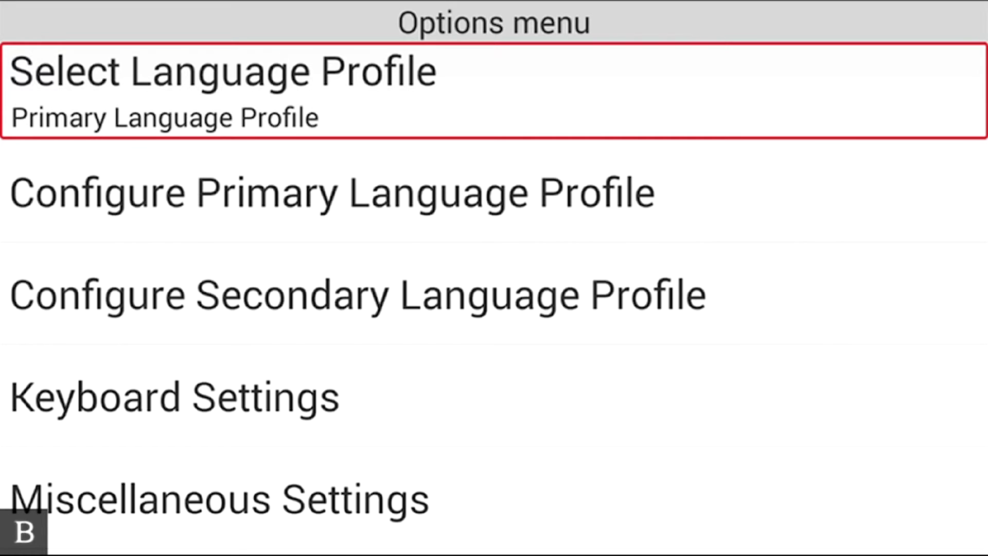
key(Down)
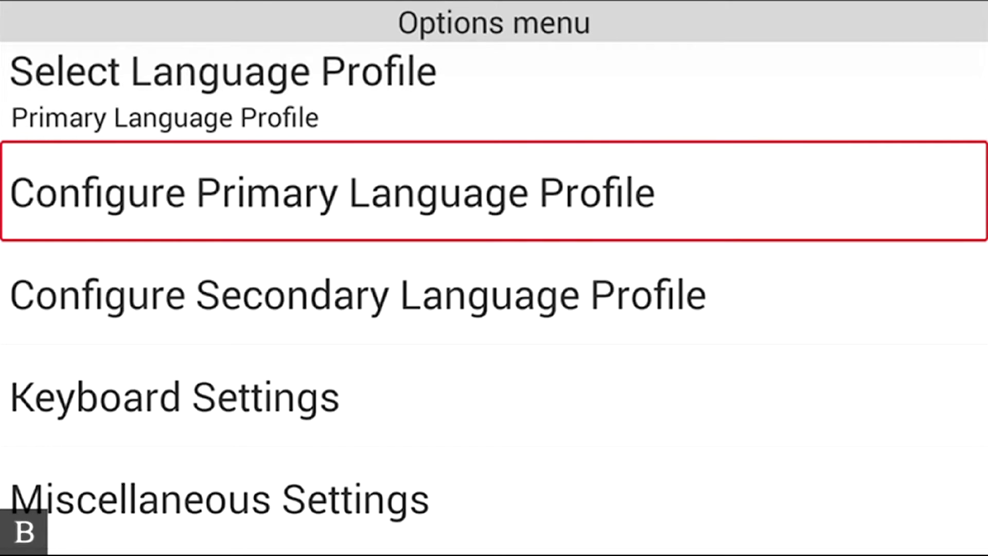
key(Return)
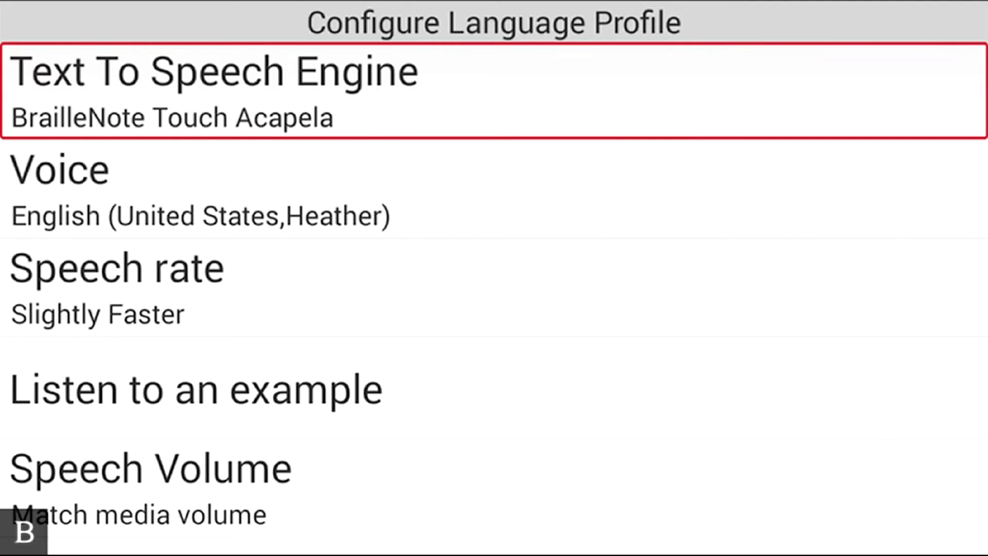
key(Down)
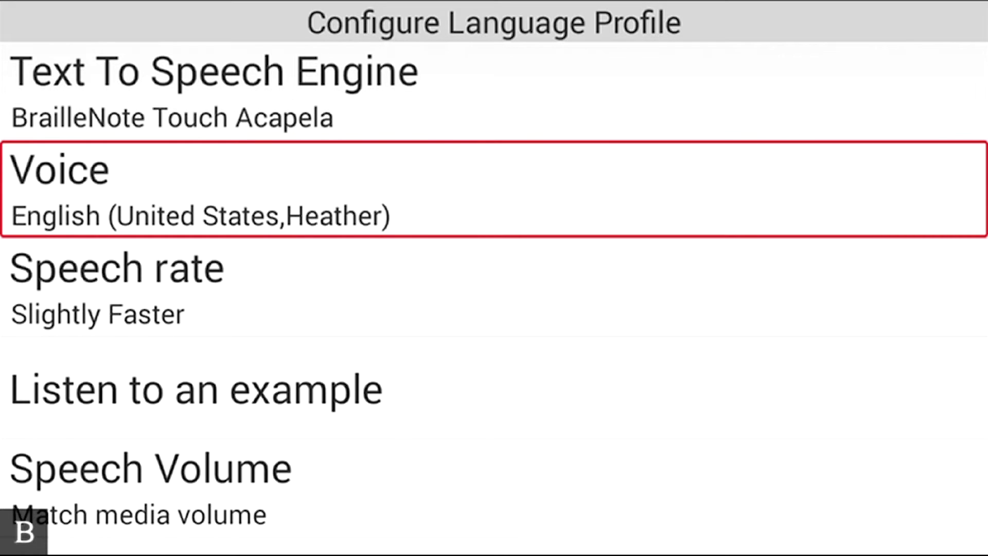
key(Down)
key(Down)
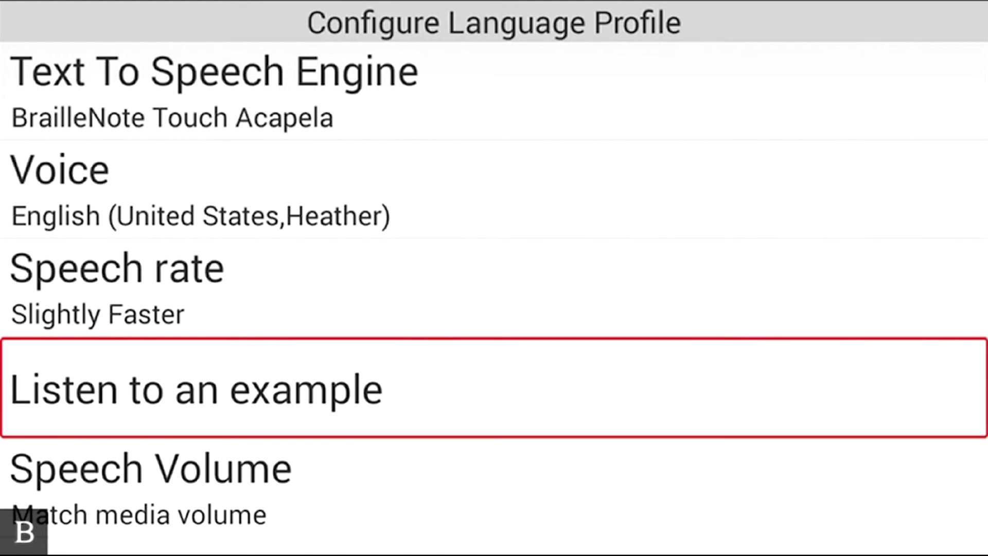
key(Down)
key(Down)
key(Down)
key(Down)
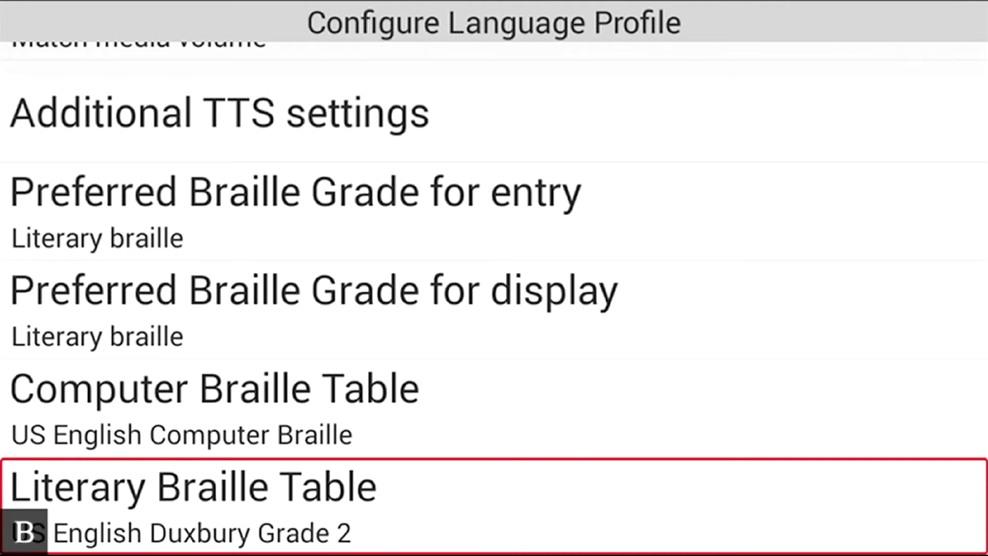
key(Escape)
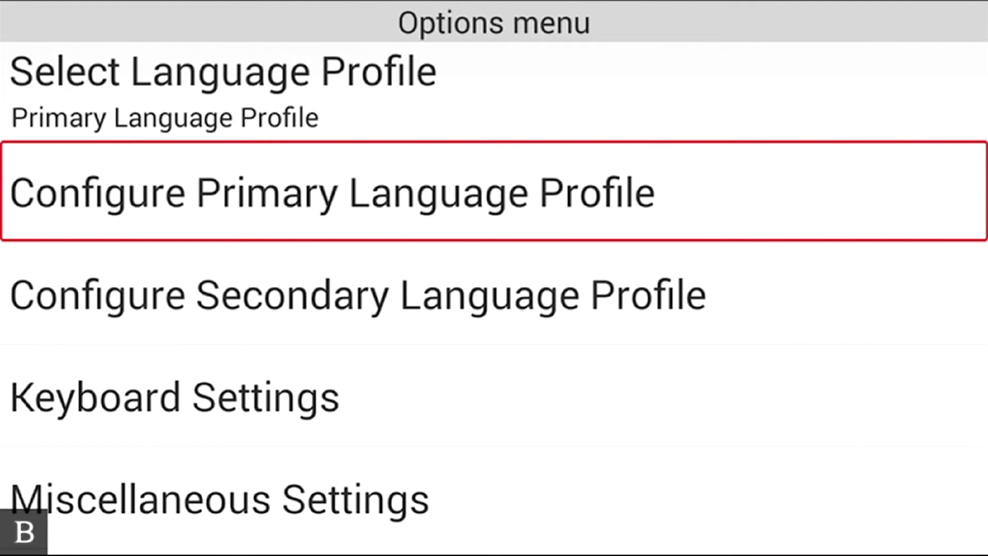
- Open the Voice setting list in the Secondary Language Profile settings
key(Down)
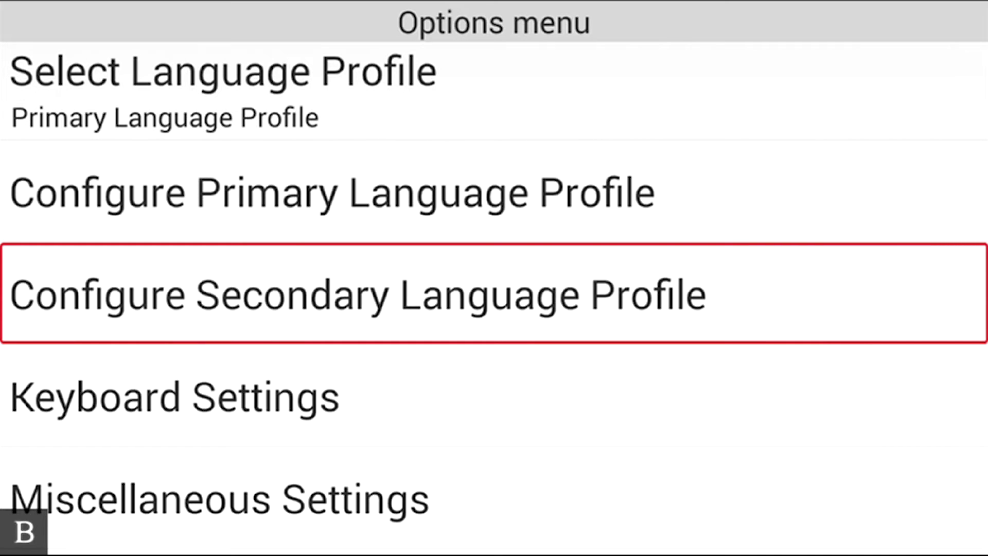
key(Return)
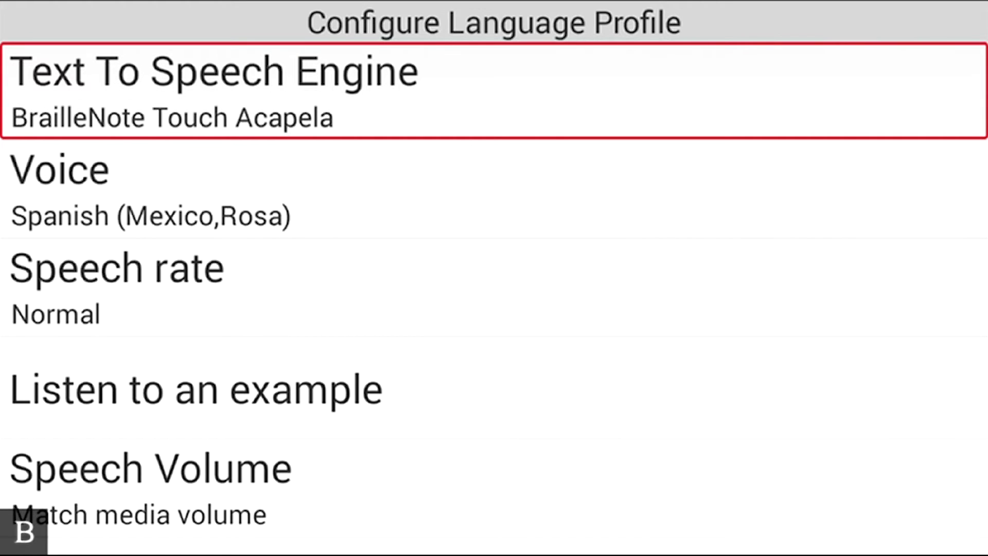
key(Down)
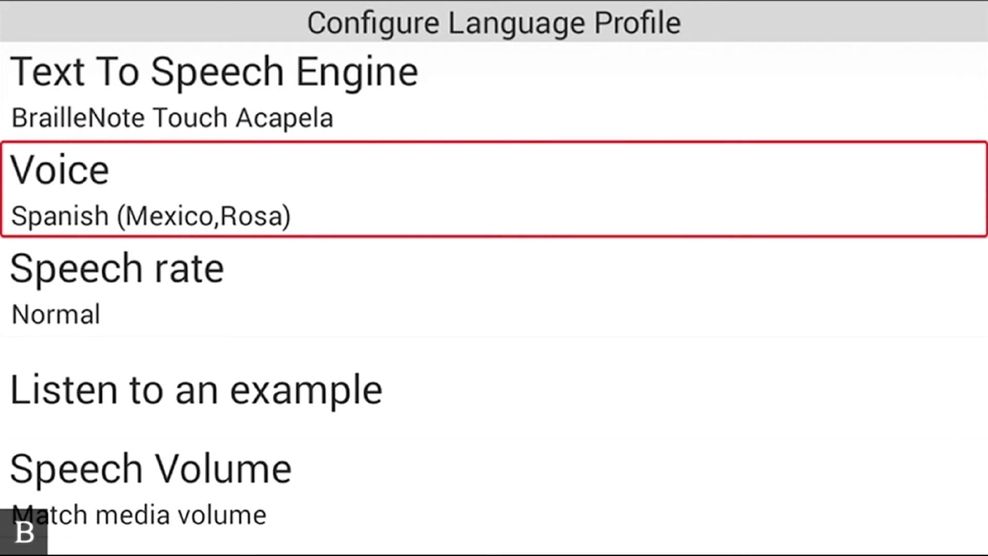
key(Return)
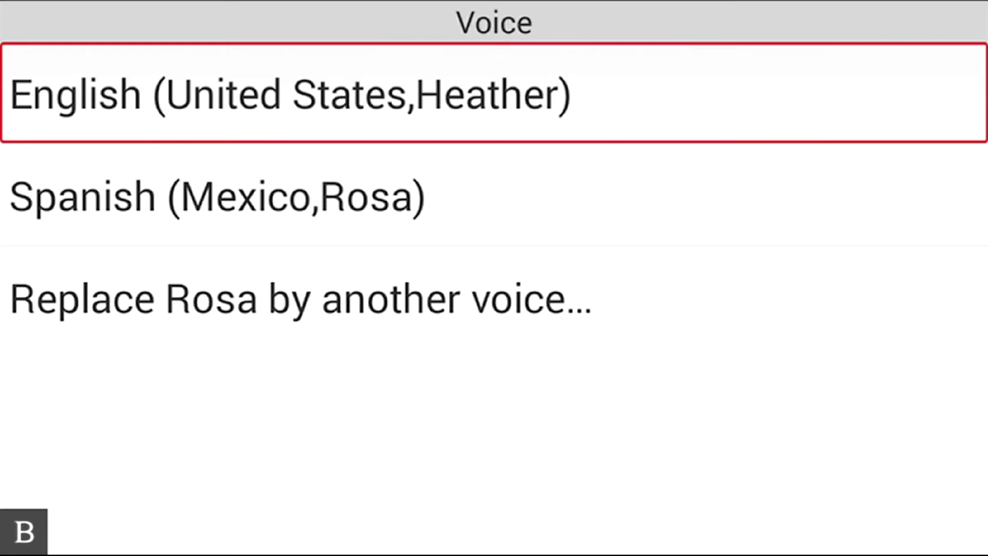
- Start replacing the Mexican Spanish voice Rosa with another voice
key(Down)
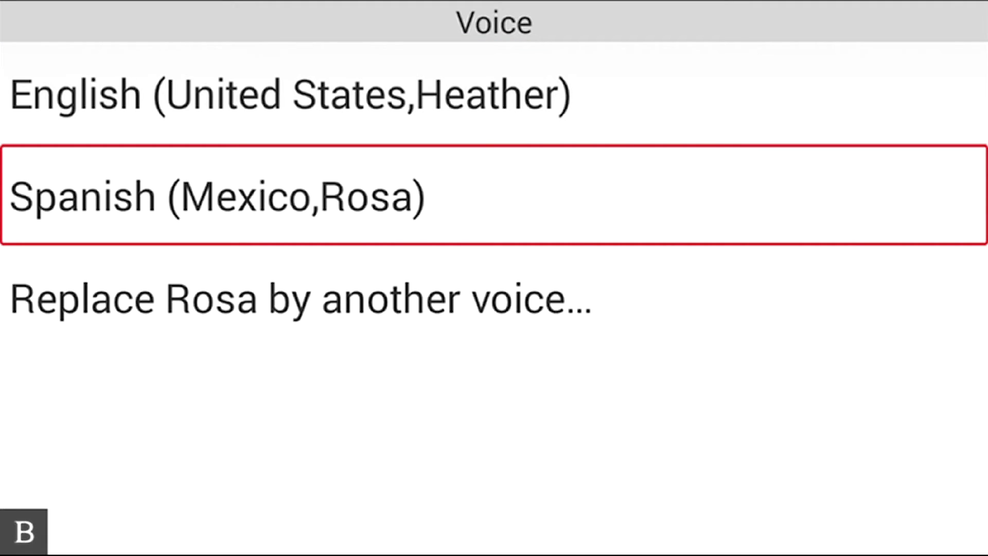
key(Down)
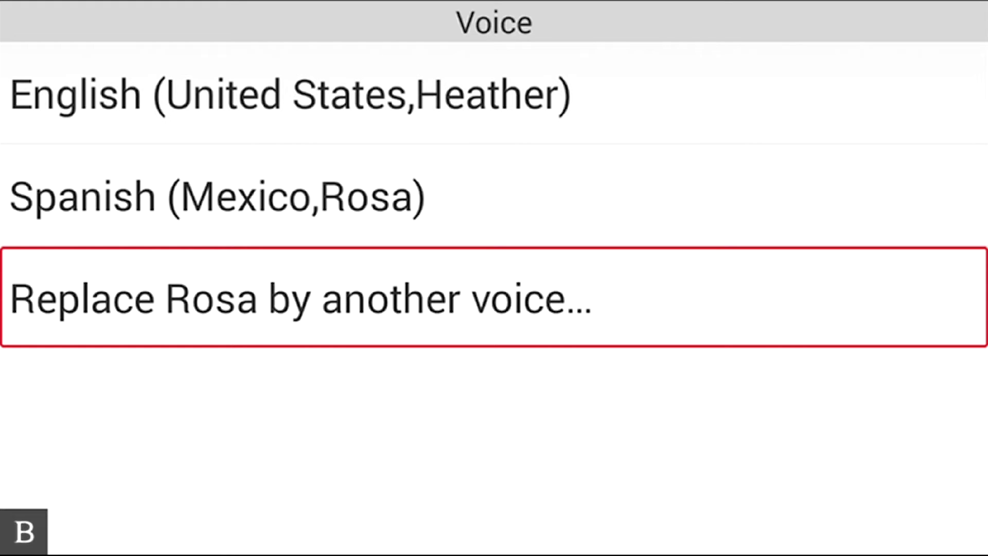
key(Return)
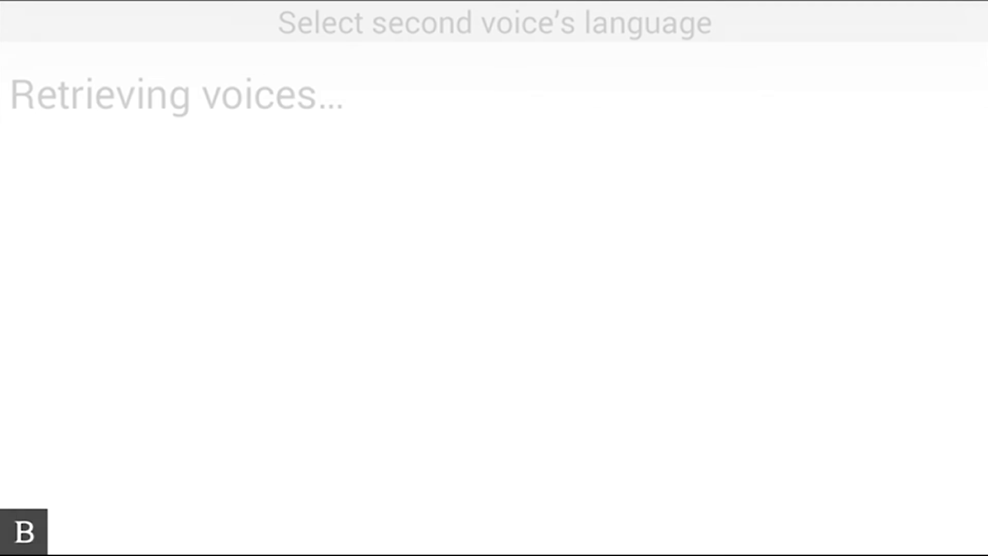
- Browse the Spanish voices Maria and Rodrigo, then back out keeping Rosa
key(Down)
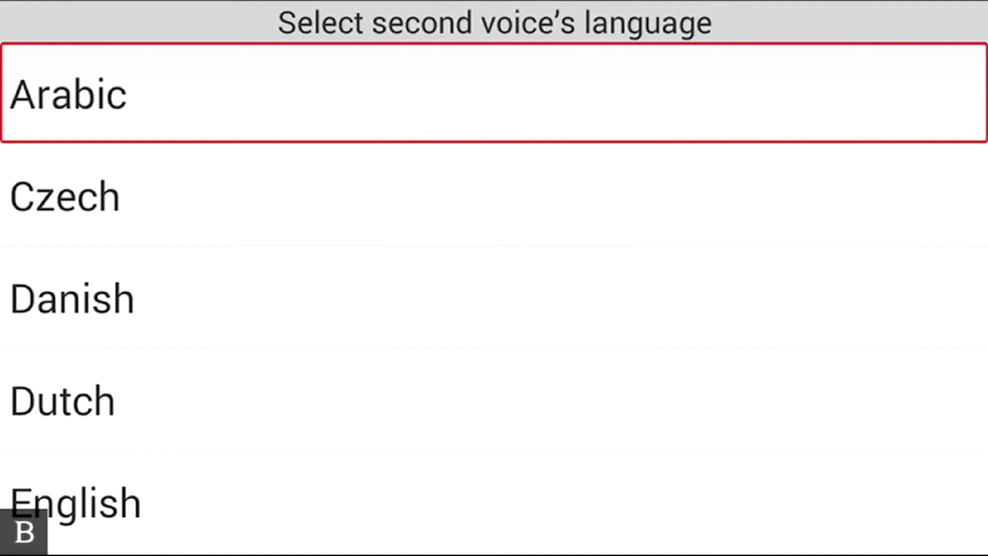
key(s)
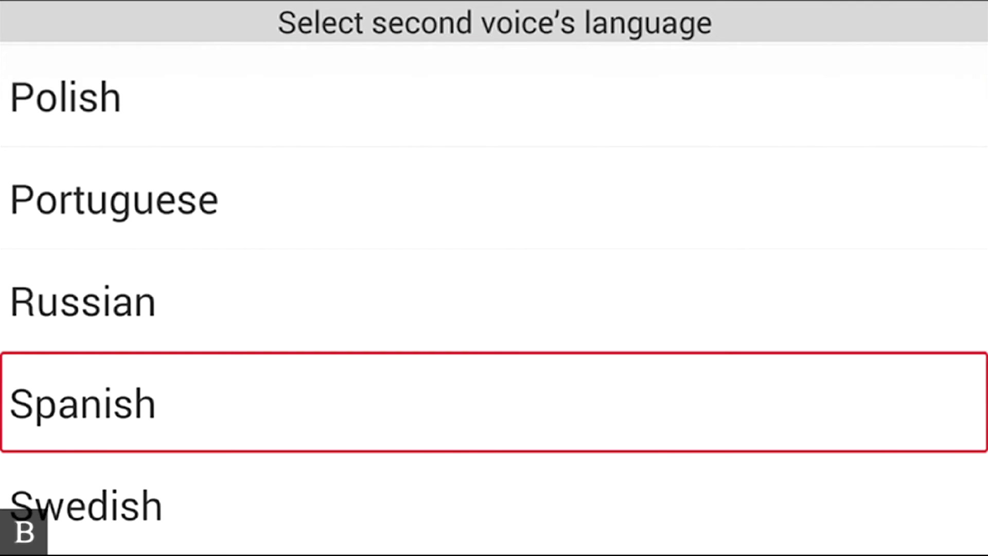
key(Return)
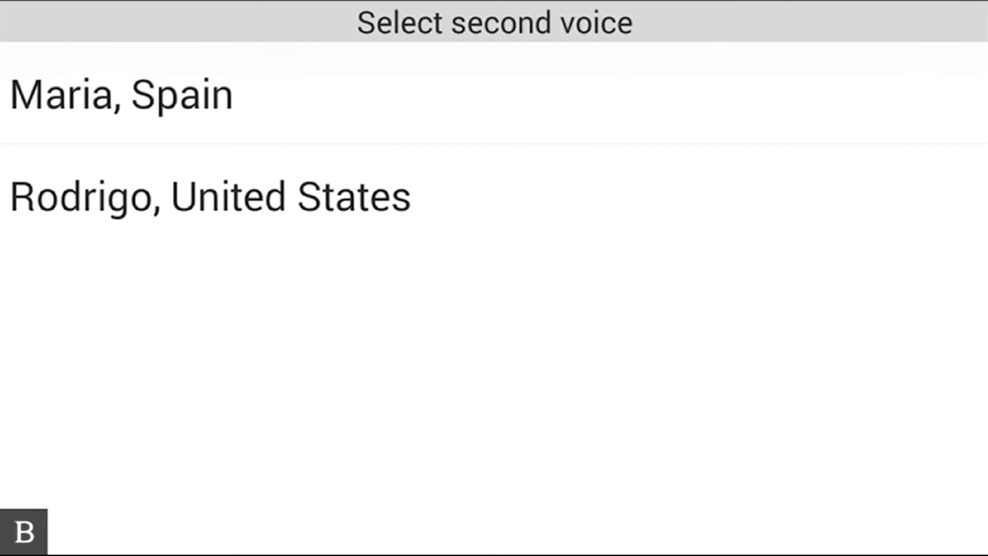
key(Down)
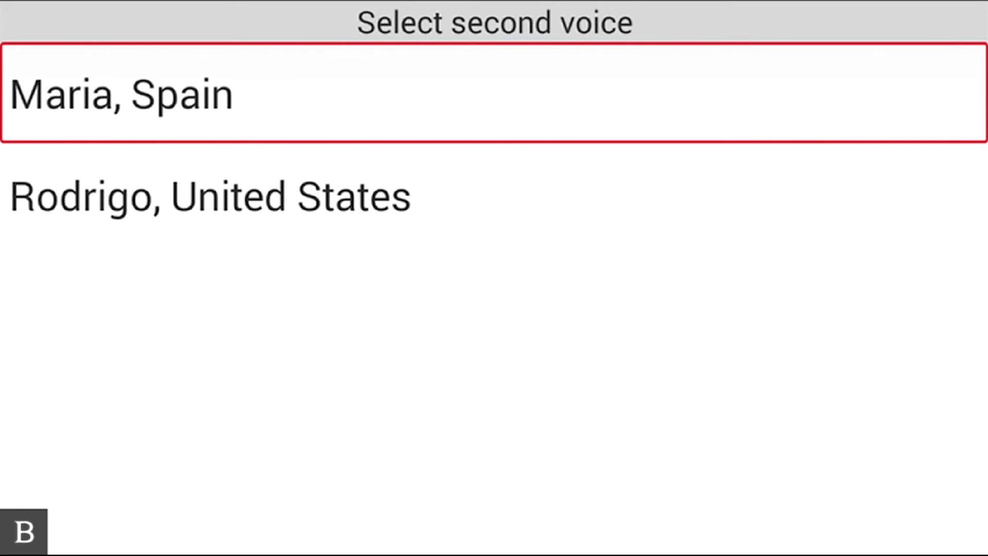
key(Down)
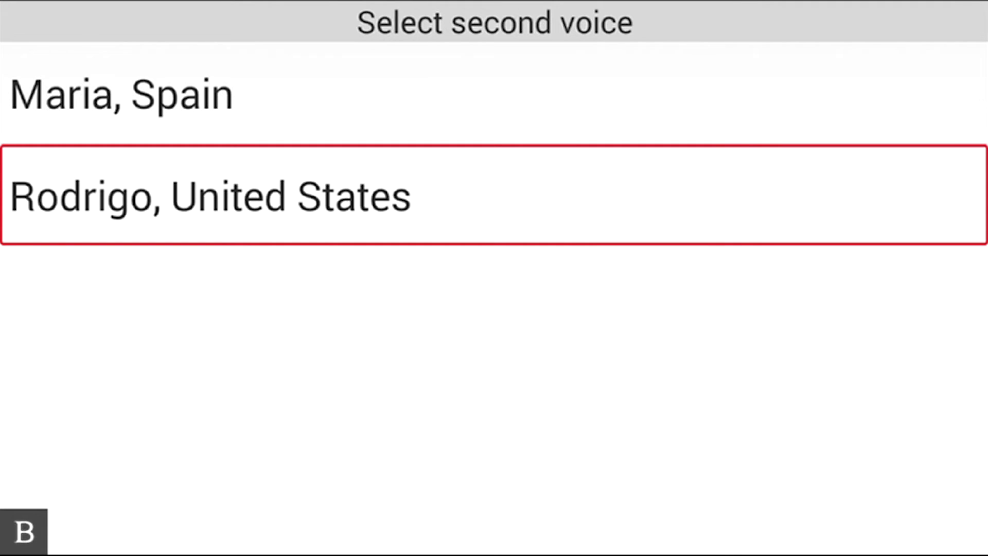
key(Escape)
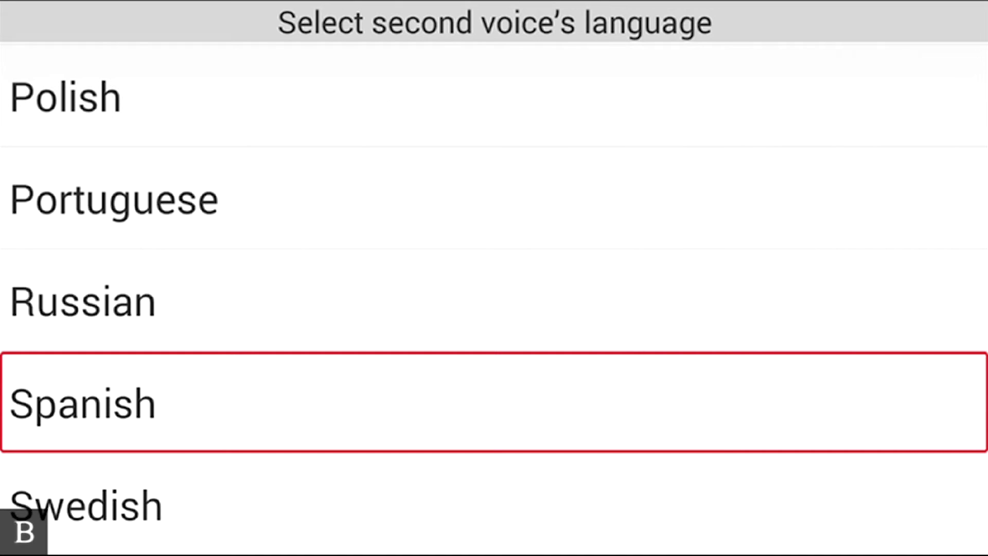
key(Return)
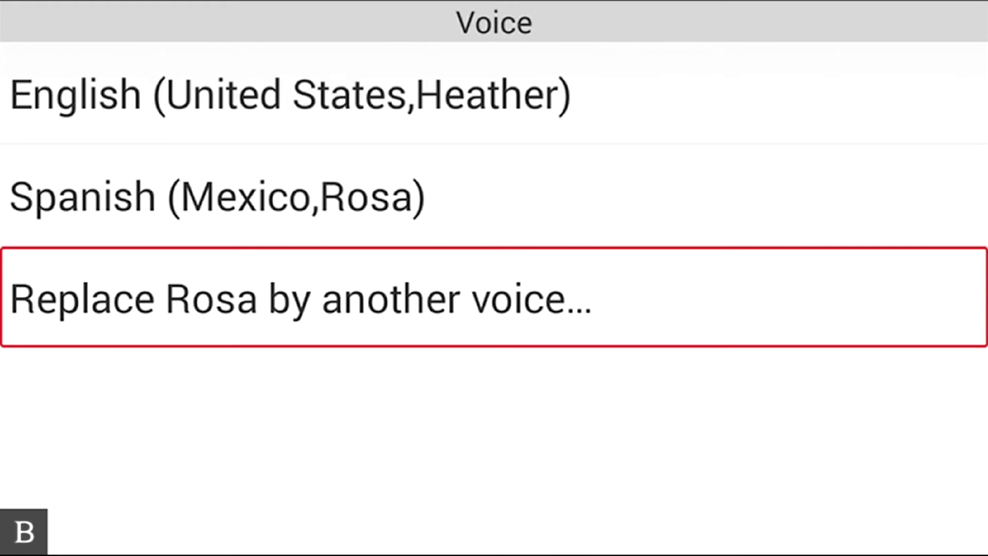
- Review the secondary profile's speech example and Spanish literary and computer braille tables
key(Escape)
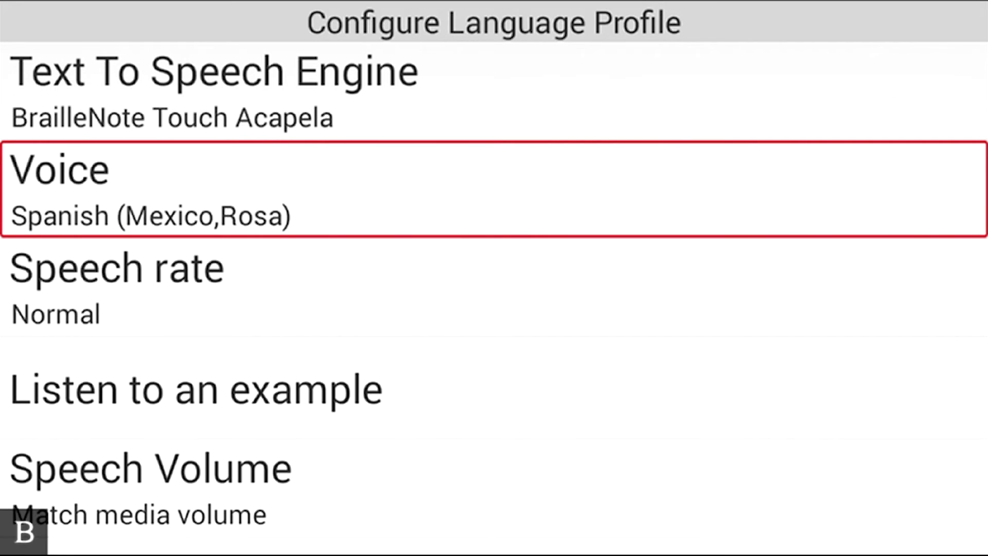
key(Down)
key(Down)
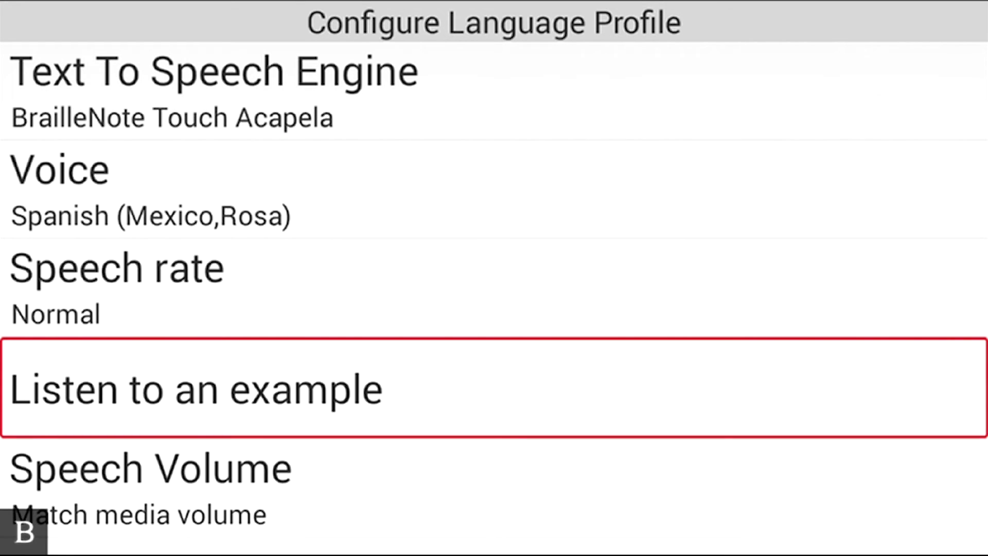
key(Down)
key(Down)
key(Down)
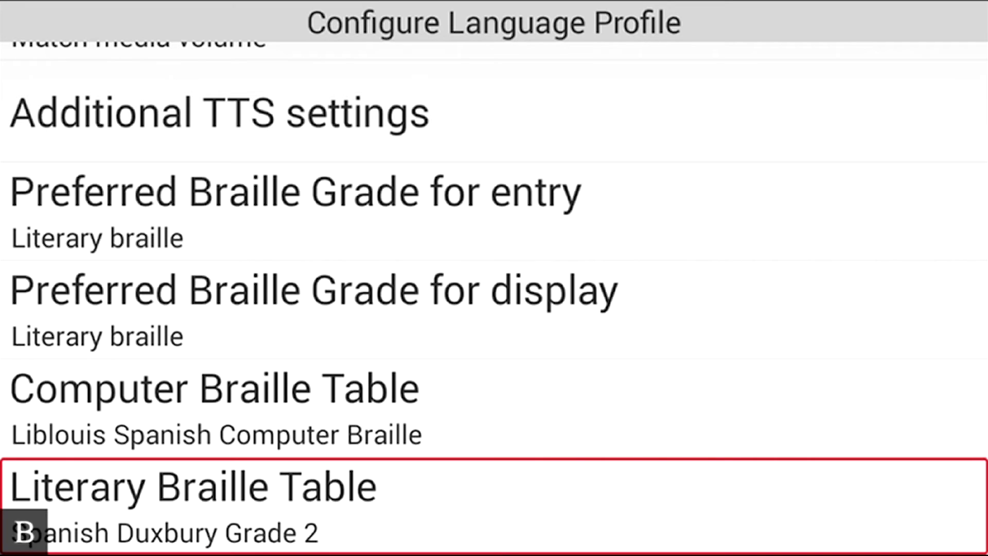
key(Up)
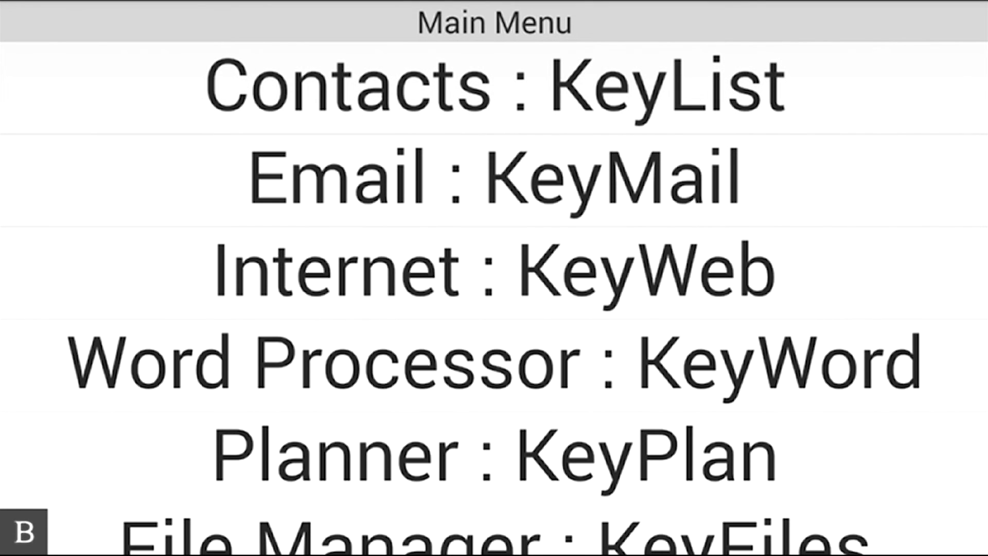
- Launch the KeyWord word processor from the Main Menu
key(w)
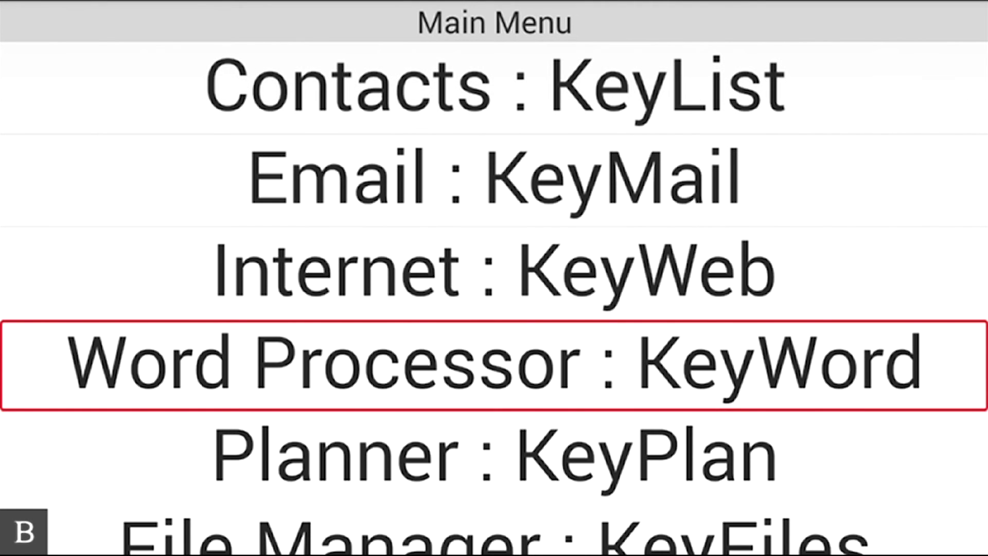
key(Return)
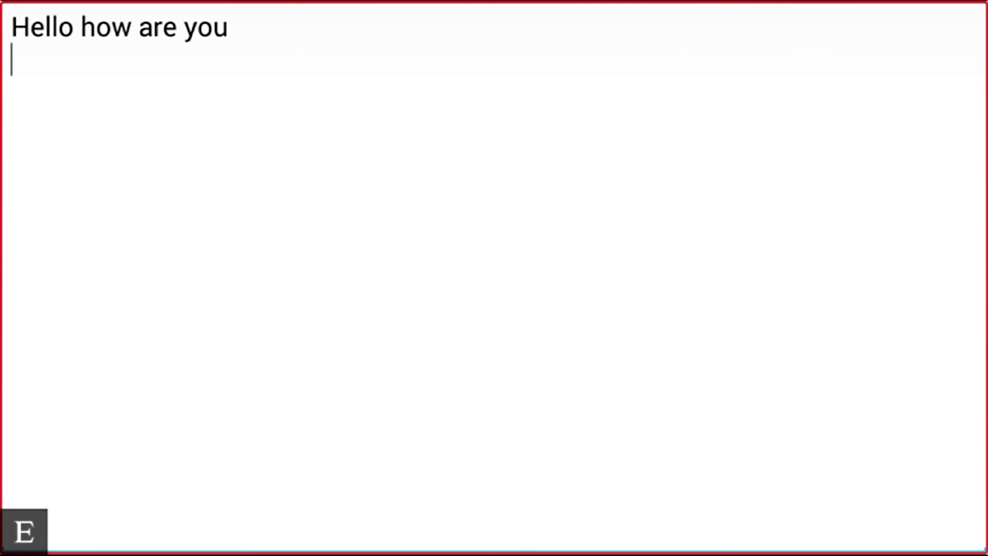
- Toggle typing to the Spanish Secondary Language Profile with Ctrl+Space
key(ctrl+space)
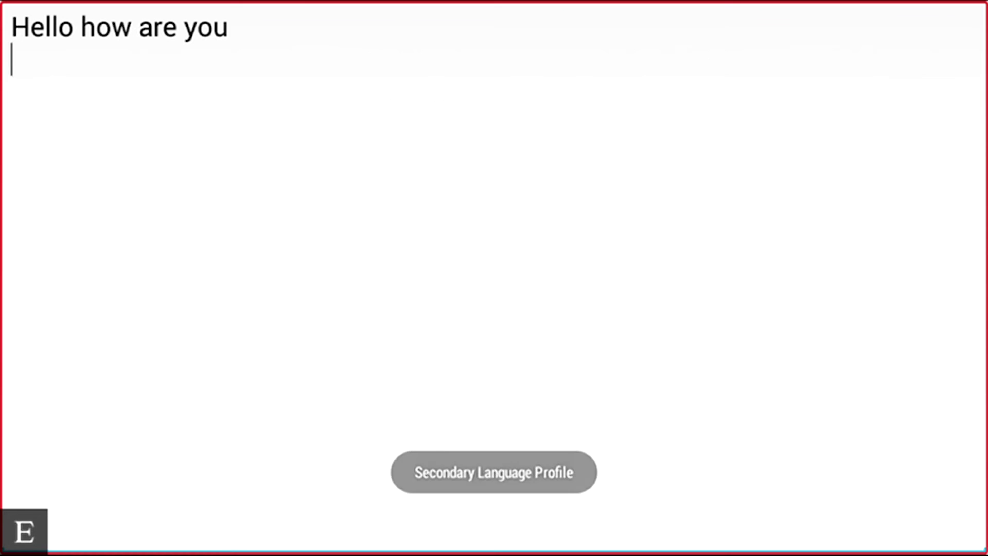